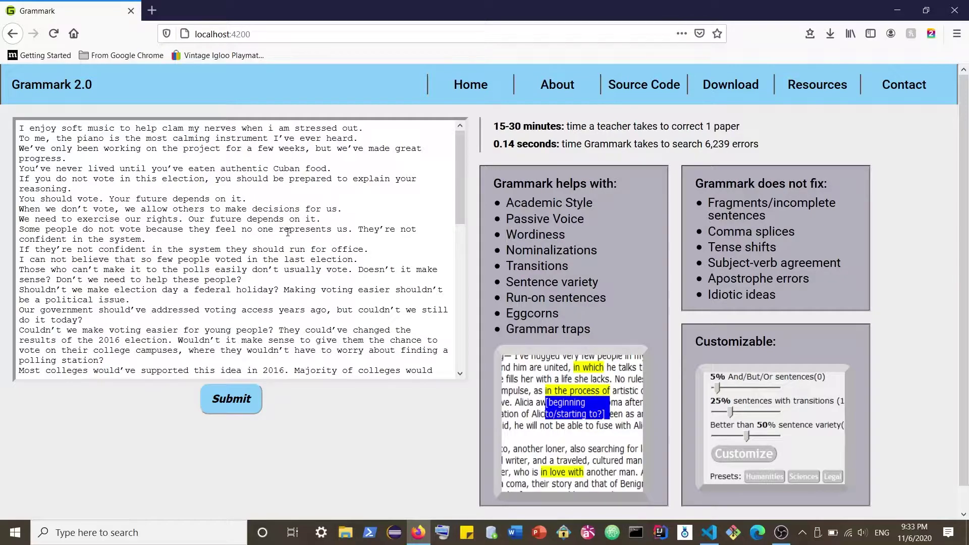
- Submit the sample text for checking and review the category results against their goals in the overview
left_click_drag(459, 186, 460, 344)
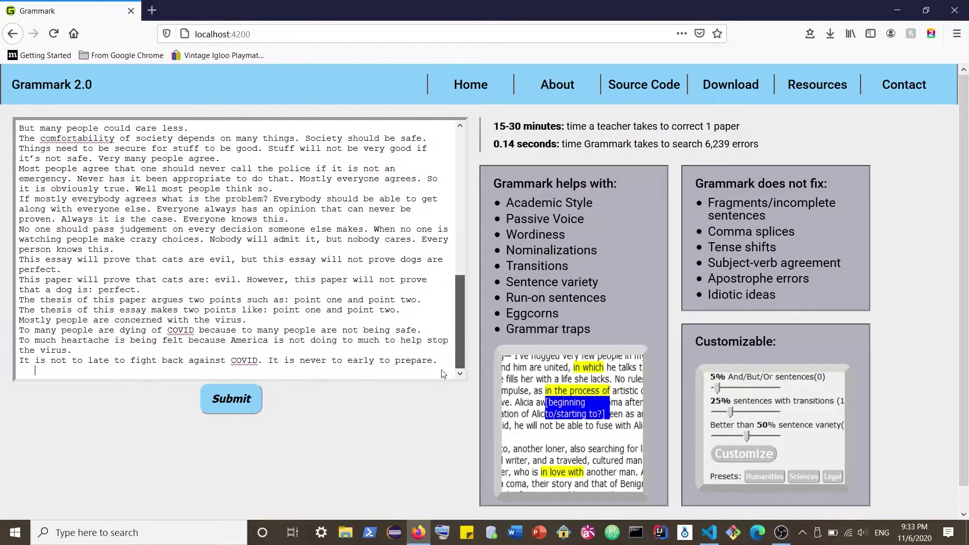
left_click(239, 408)
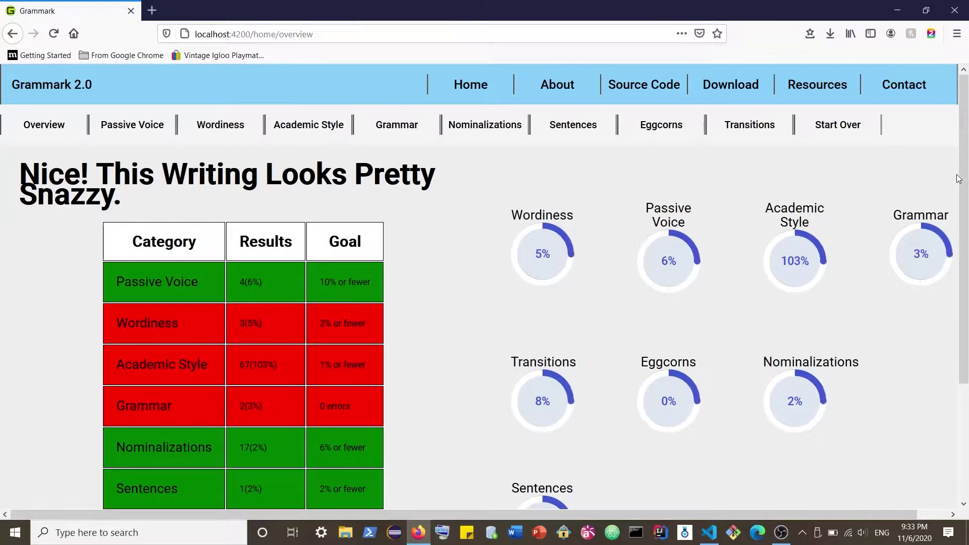
left_click_drag(964, 178, 967, 255)
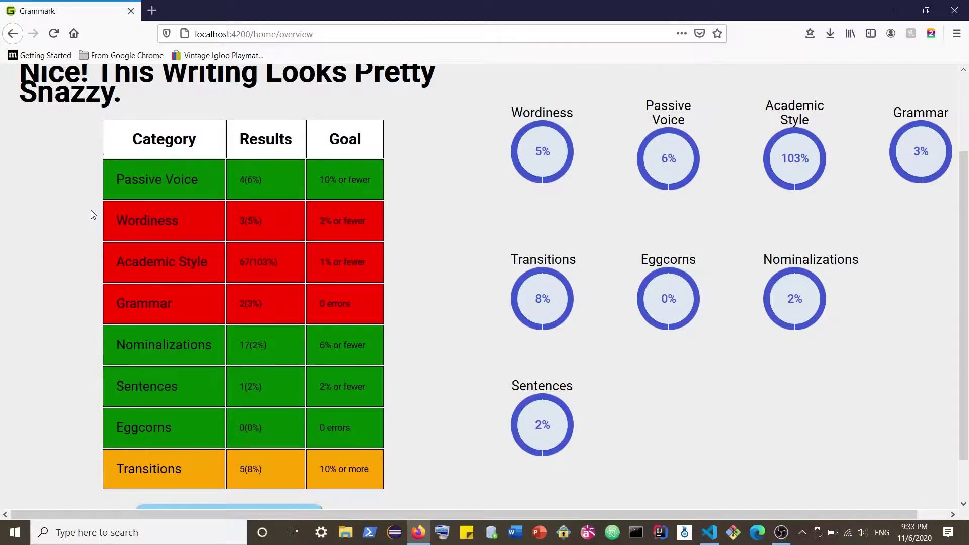
mouse_move(967, 340)
left_mouse_down()
mouse_move(967, 378)
mouse_move(962, 299)
mouse_move(965, 331)
left_mouse_up()
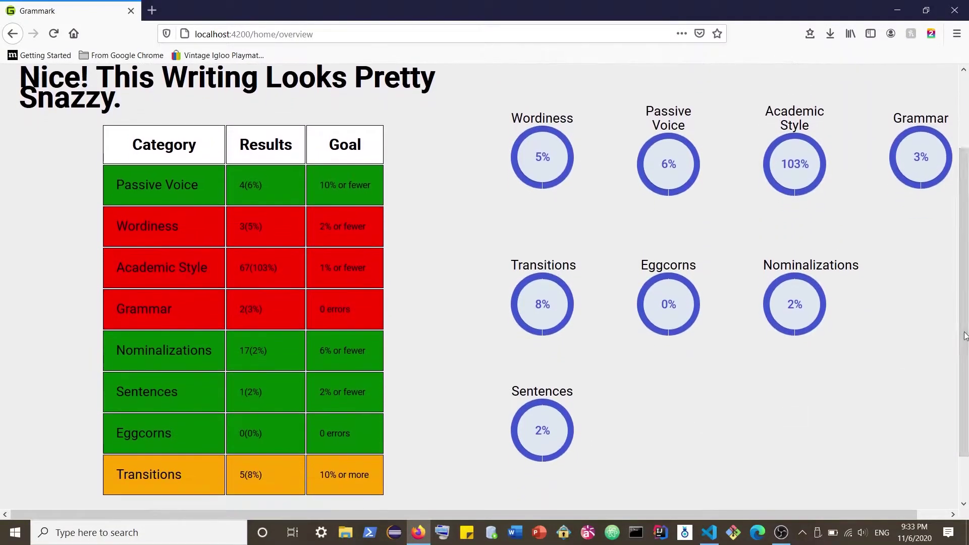
- Review the Passive Voice findings from the overview, and the full list of Academic Style findings and suggestions
left_click(188, 187)
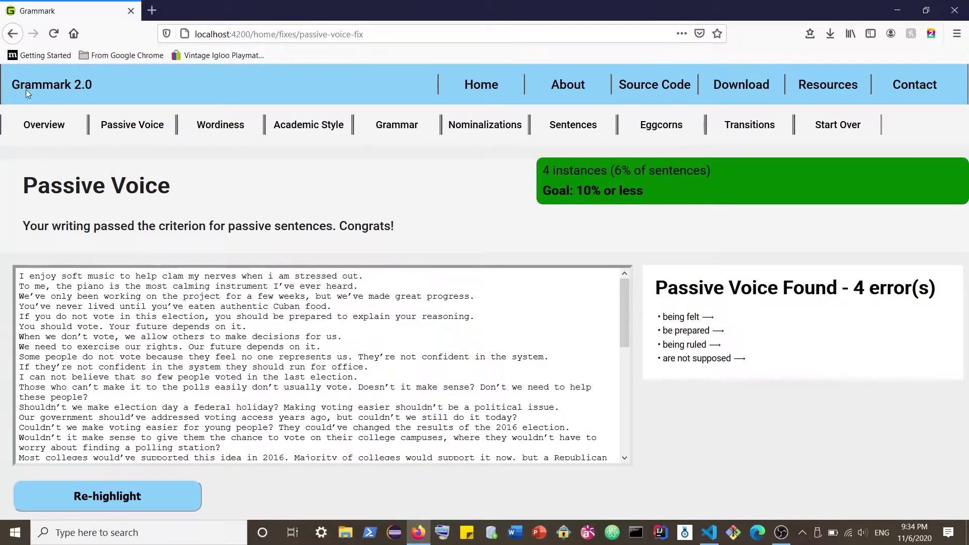
left_click(11, 36)
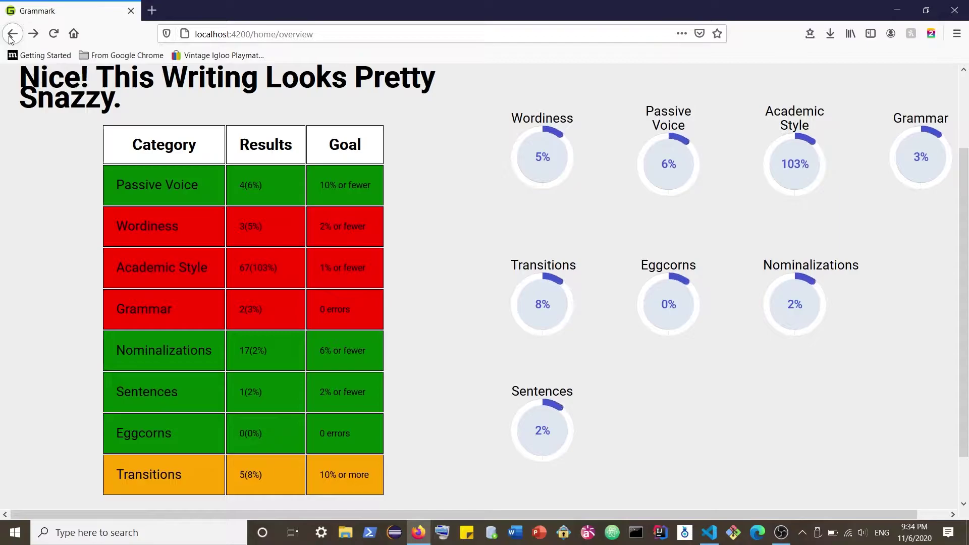
left_click(158, 267)
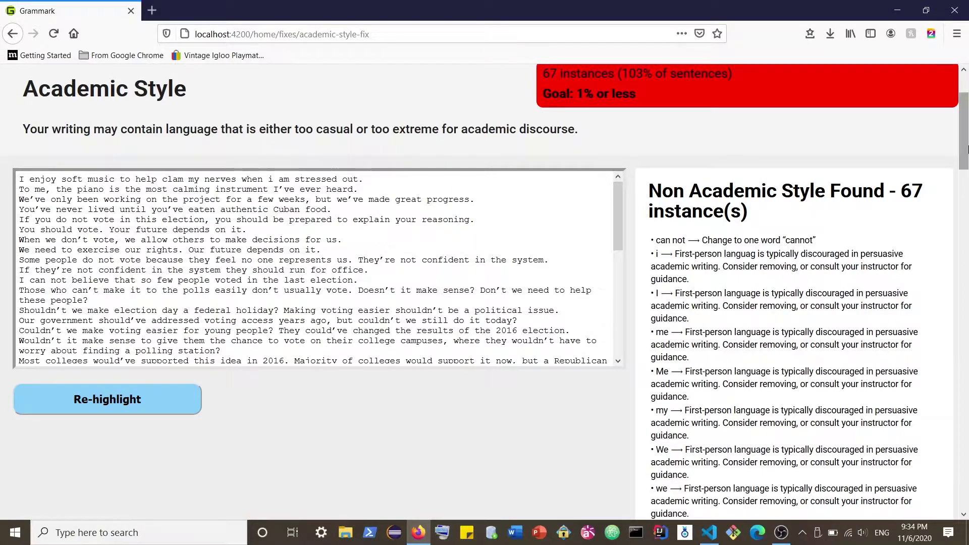
left_click_drag(967, 149, 967, 248)
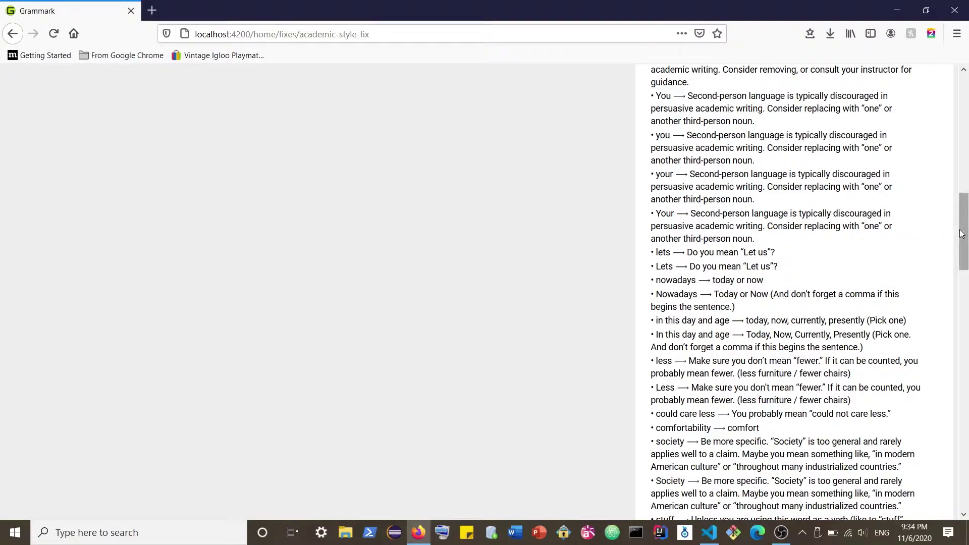
left_click_drag(962, 233, 956, 128)
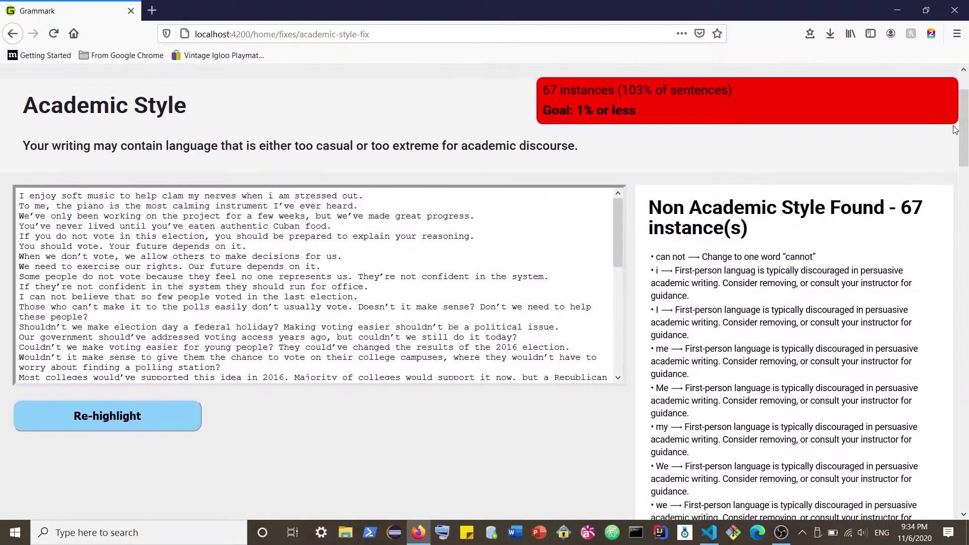
left_click(153, 421)
- Correct the opening lines of the text: "i am" to "I am", "clam" to "calm" and "You've never" to "You have never"
left_click(273, 196)
key("BackSpace")
type("I")
key("BackSpace")
key("BackSpace")
type("al")
key("BackSpace")
key("BackSpace")
key("BackSpace")
type("have")
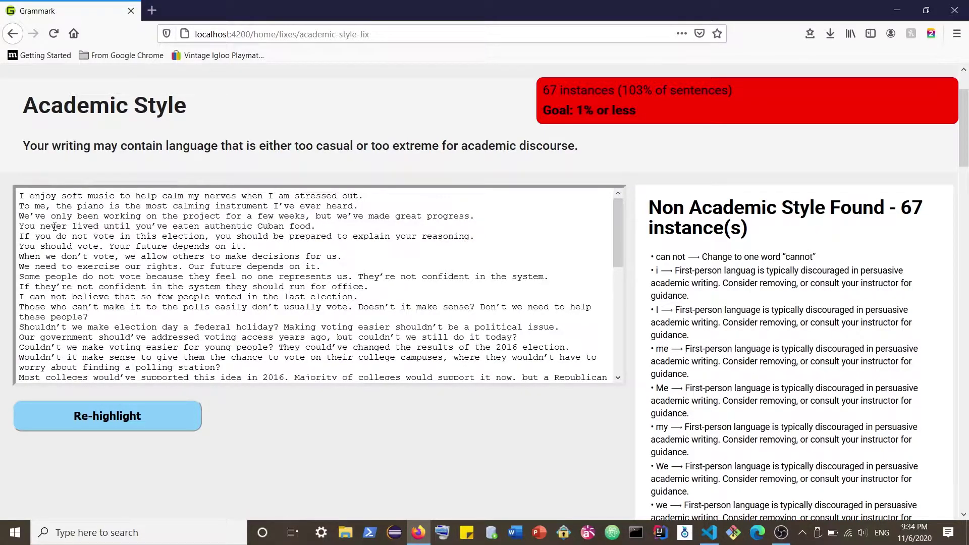
- Change "We've" at the start of the third line to "We have" and re-highlight the text
left_click(45, 218)
key("BackSpace")
key("BackSpace")
key("BackSpace")
key("BackSpace")
type("e have")
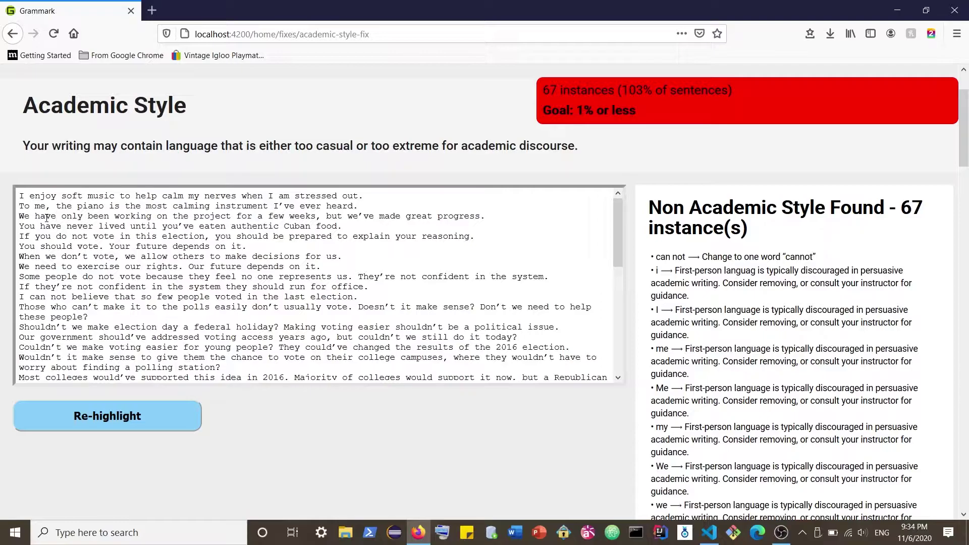
left_click(122, 413)
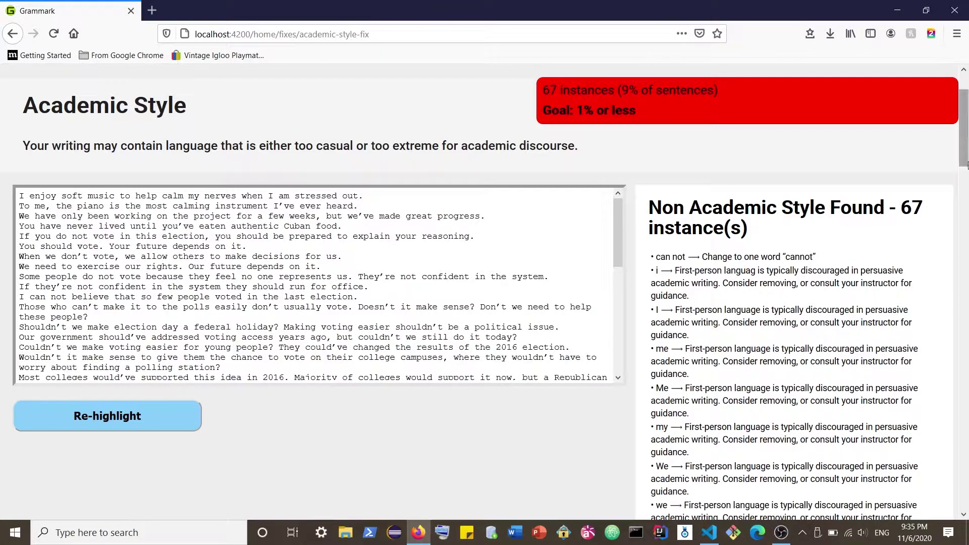
- Look through the Wordiness, Grammar, Sentences, Eggcorns and Transitions result pages
left_click_drag(964, 159, 929, 132)
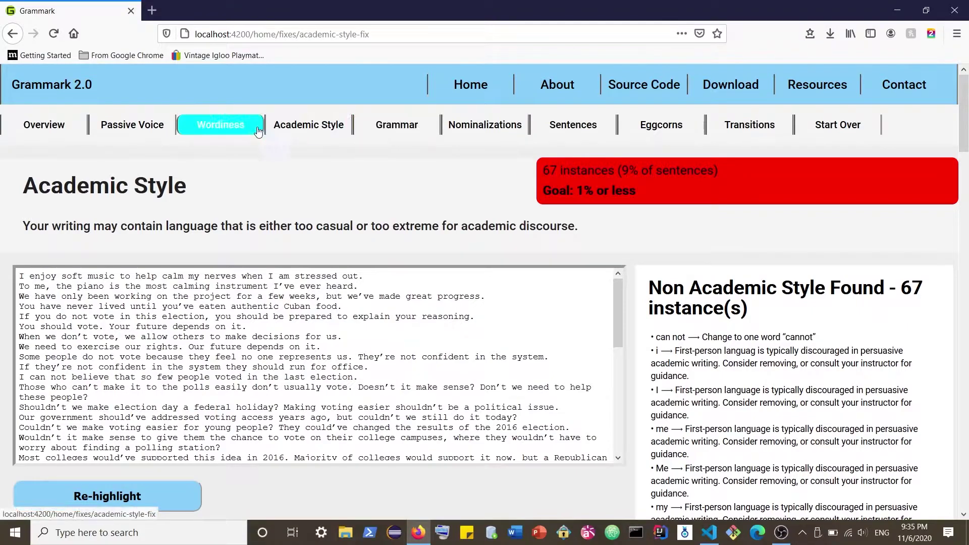
left_click(228, 127)
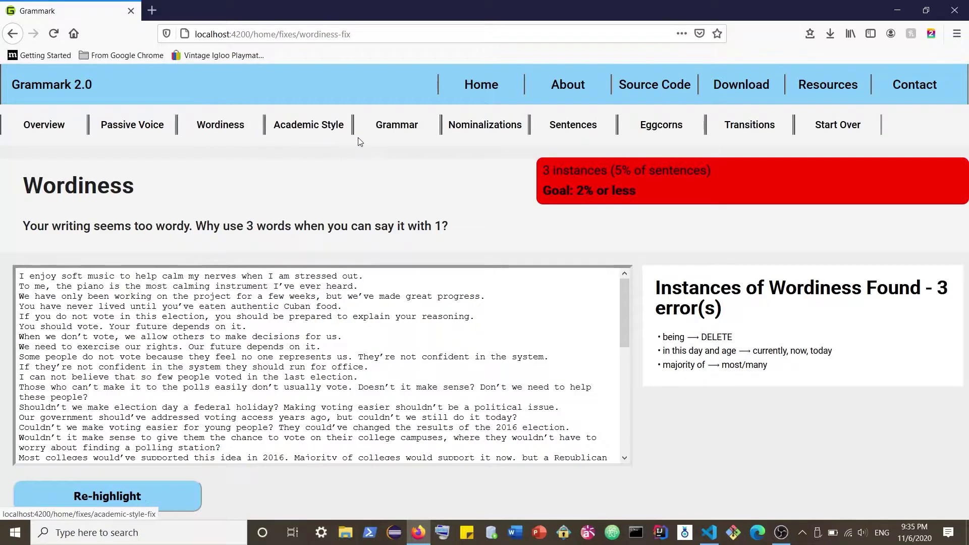
left_click(388, 133)
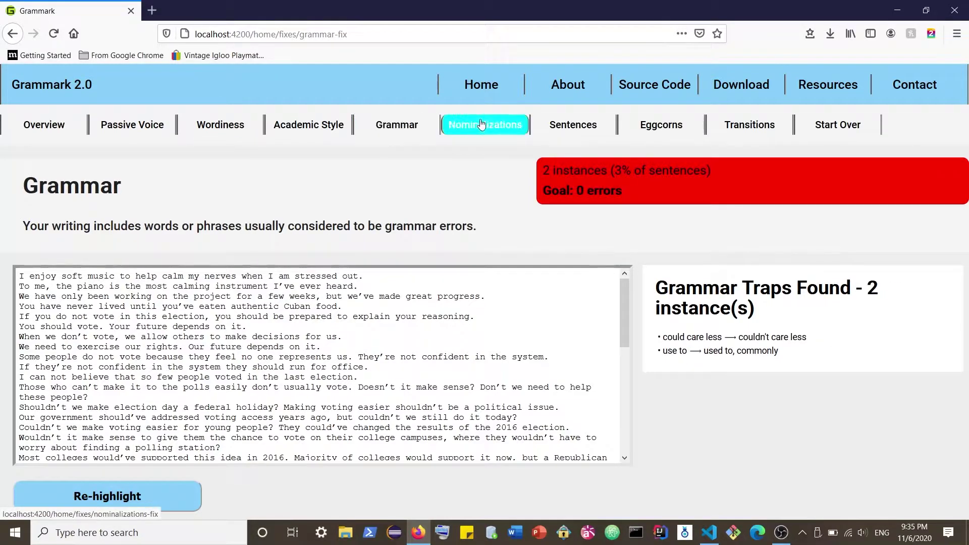
left_click(568, 130)
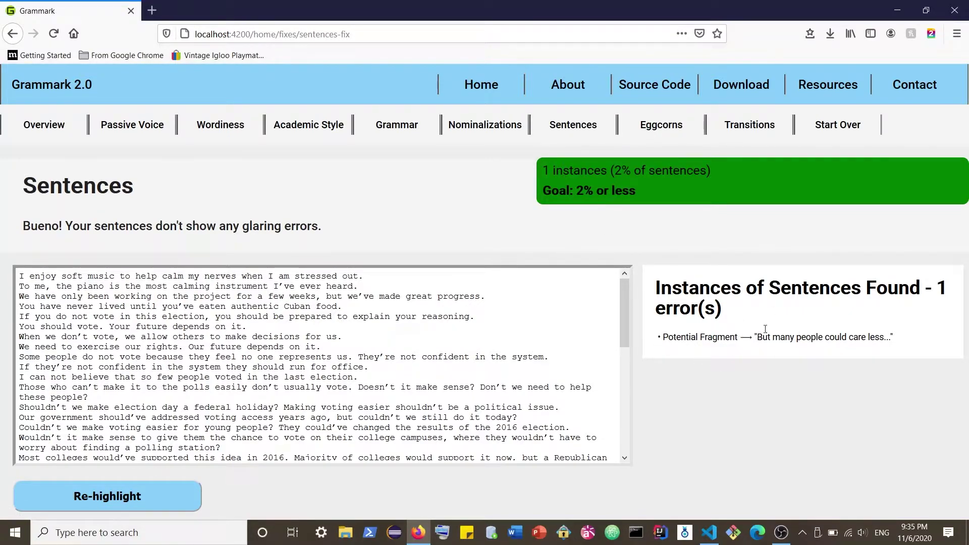
left_click(666, 129)
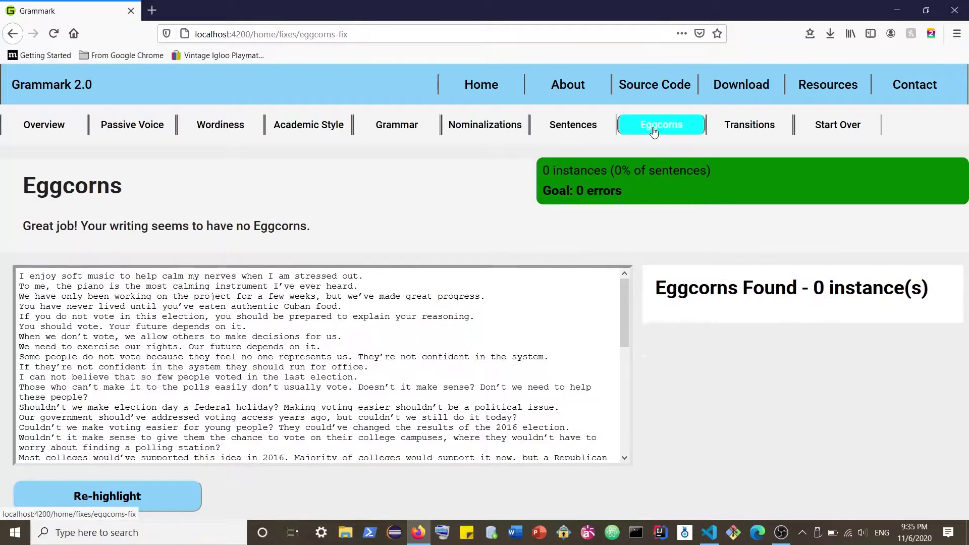
left_click(750, 127)
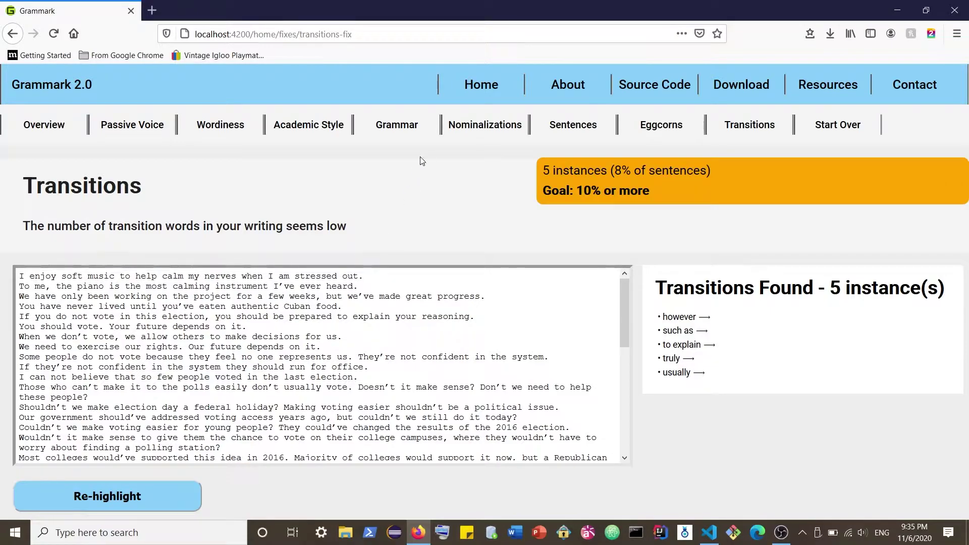
- Resubmit the edited text from the home page and clear everything to start over from the overview
left_click(40, 86)
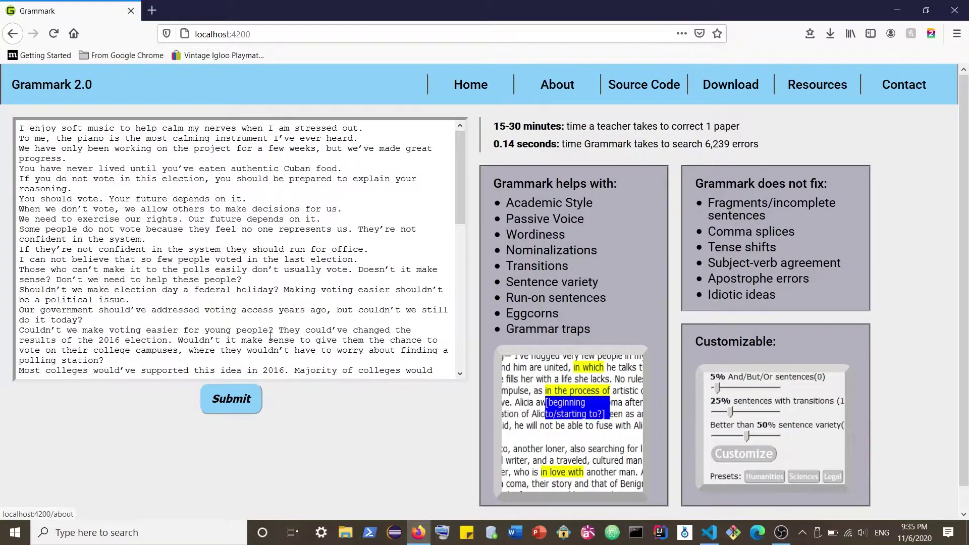
left_click(254, 390)
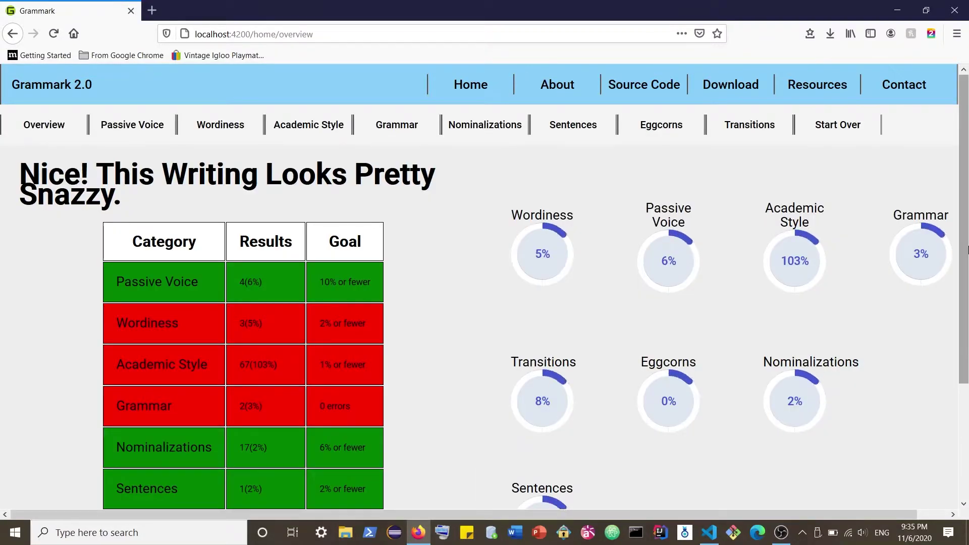
scroll(303, 354, "down", 3)
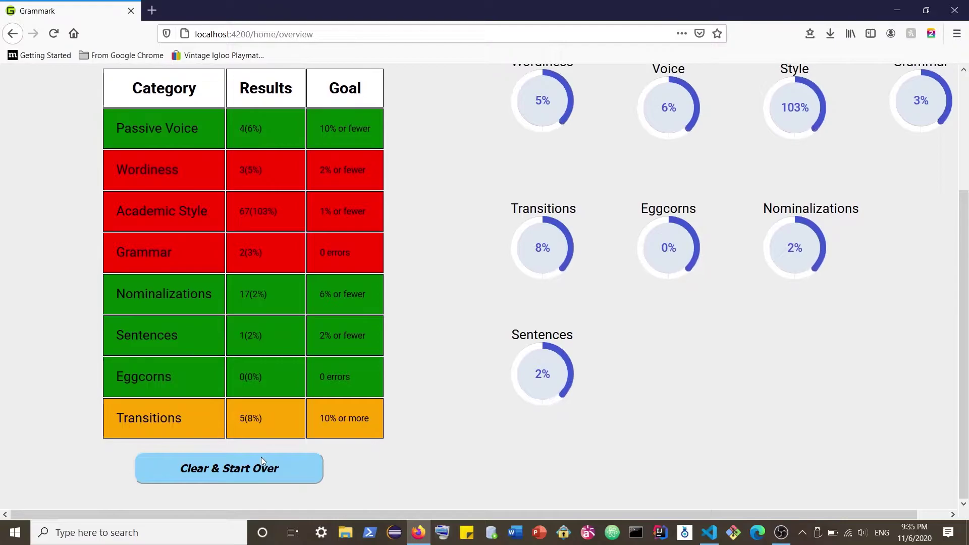
left_click(261, 461)
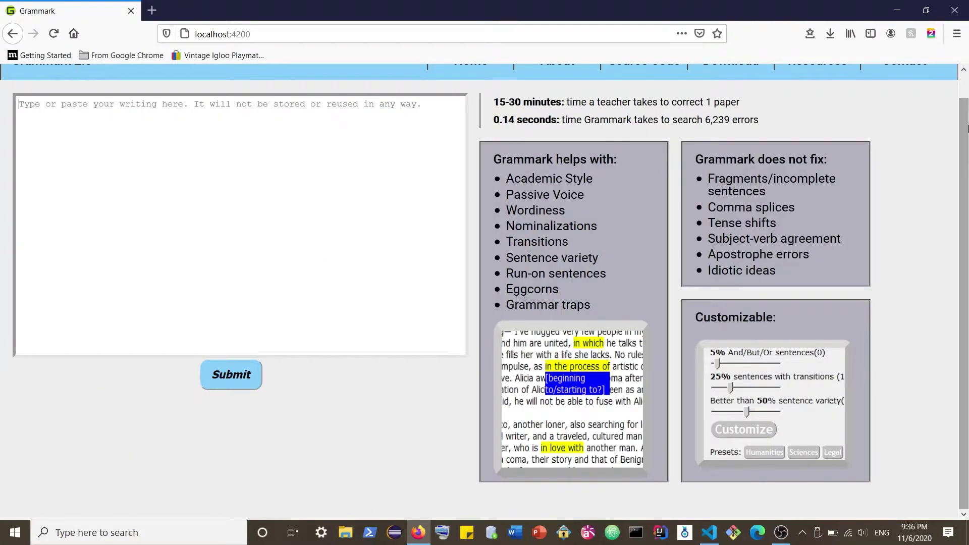
left_click_drag(967, 130, 968, 106)
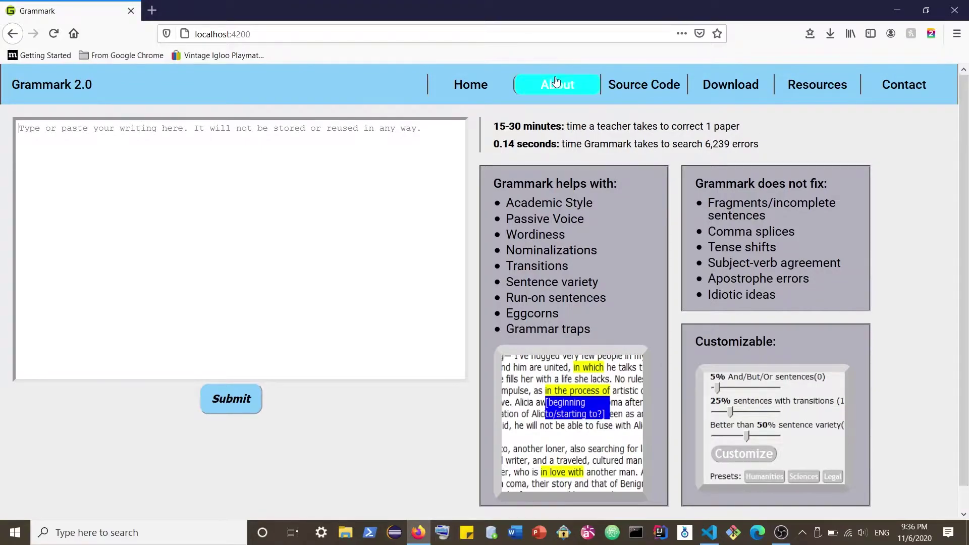
- Read through the About page, highlighting its "Make the Project Better" section
left_click(553, 87)
left_click_drag(967, 194, 967, 403)
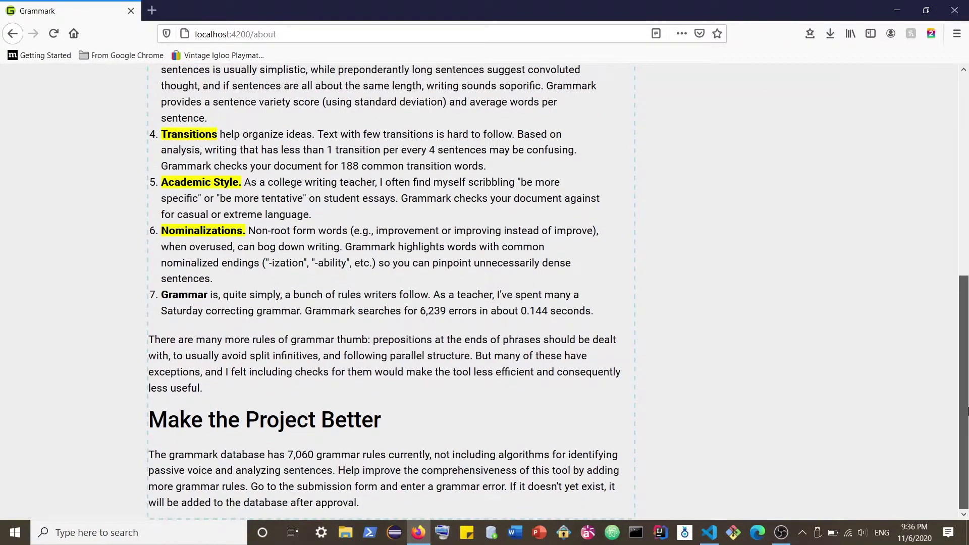
mouse_move(967, 411)
left_mouse_down()
mouse_move(919, 217)
mouse_move(944, 151)
mouse_move(965, 389)
mouse_move(967, 34)
mouse_move(967, 401)
left_mouse_up()
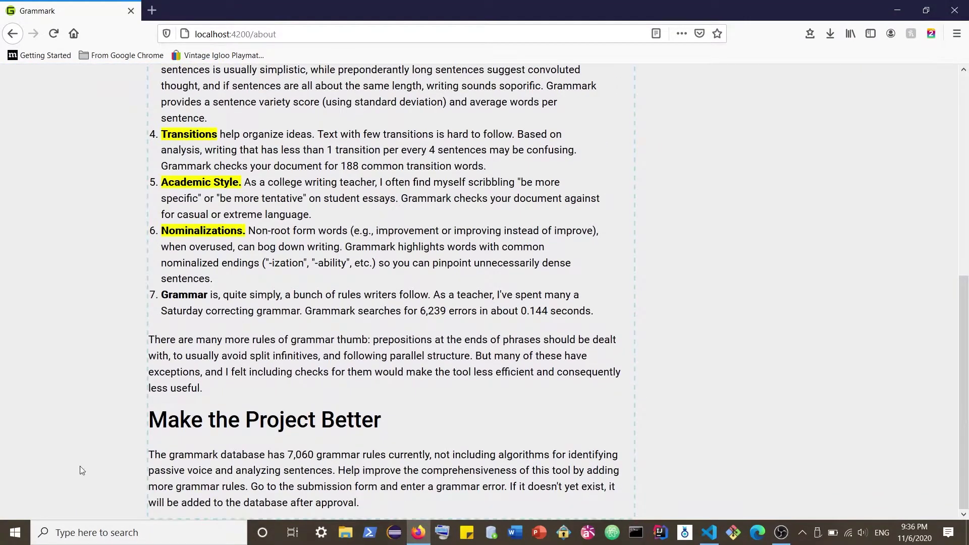
left_click_drag(150, 429, 390, 511)
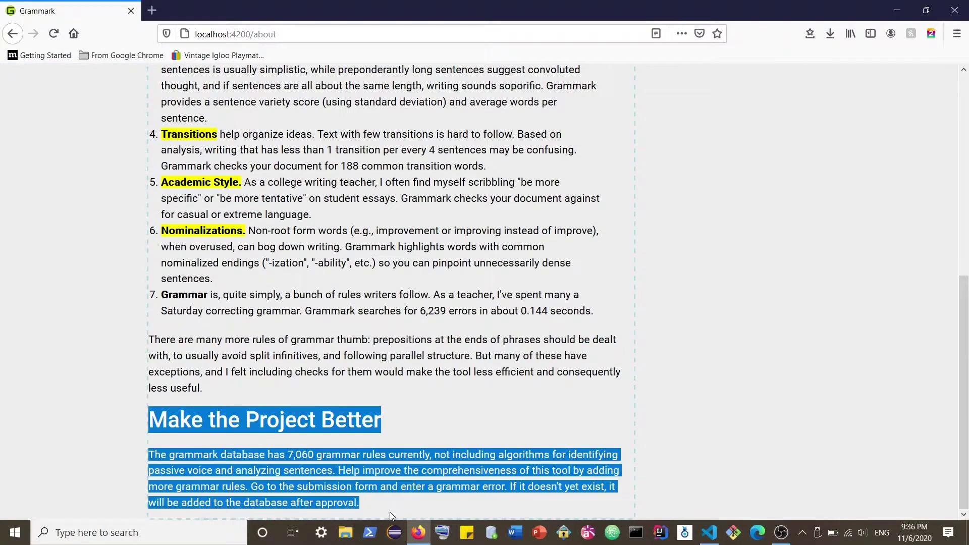
left_click(692, 468)
left_click_drag(958, 451, 958, 221)
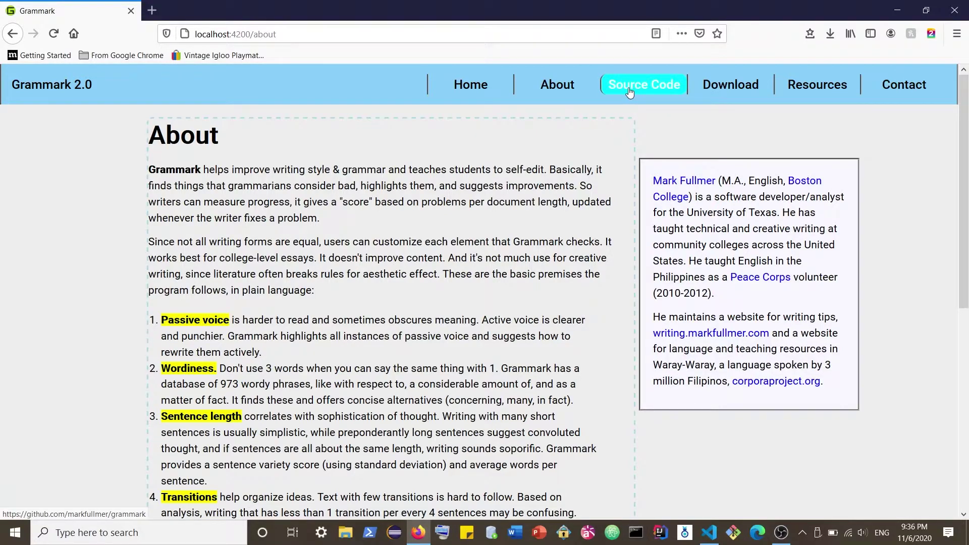
- Look over the downloadable versions and their details on the Download page
left_click(755, 91)
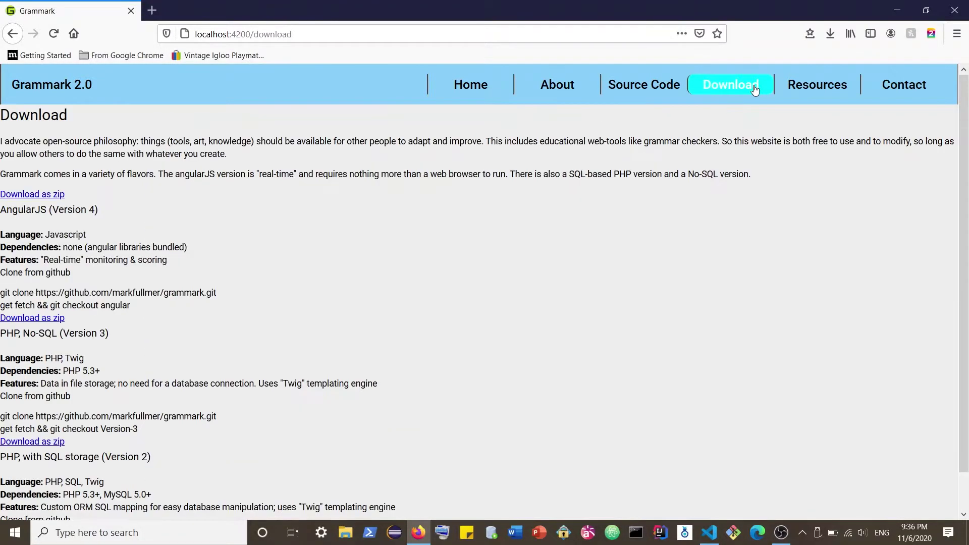
left_click_drag(965, 159, 967, 299)
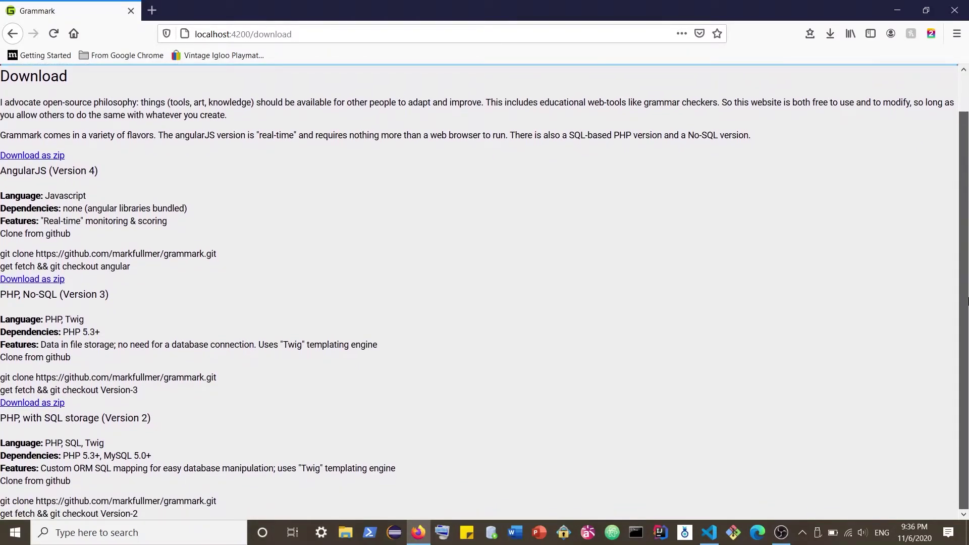
scroll(938, 151, "up", 2)
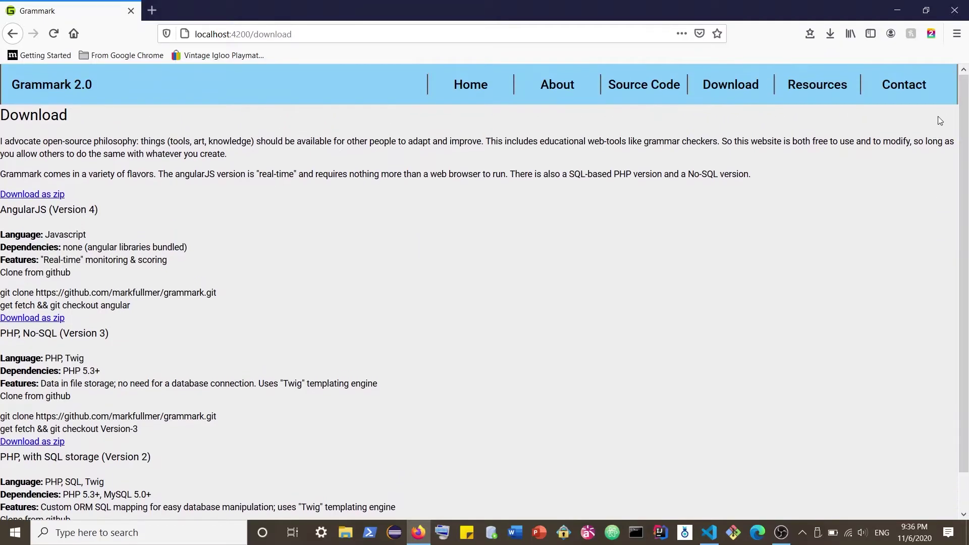
- Browse the Wordiness database listing in the Resources section
left_click(829, 87)
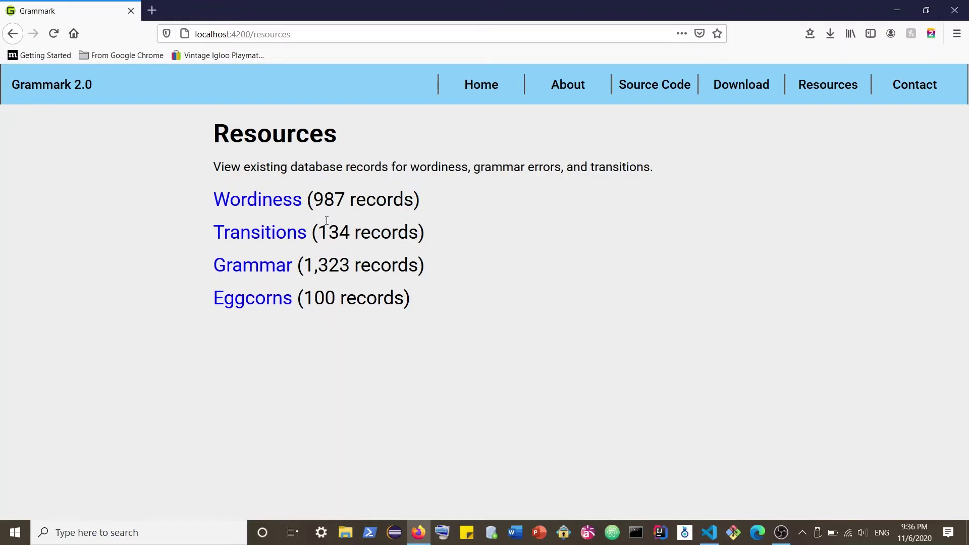
left_click(265, 205)
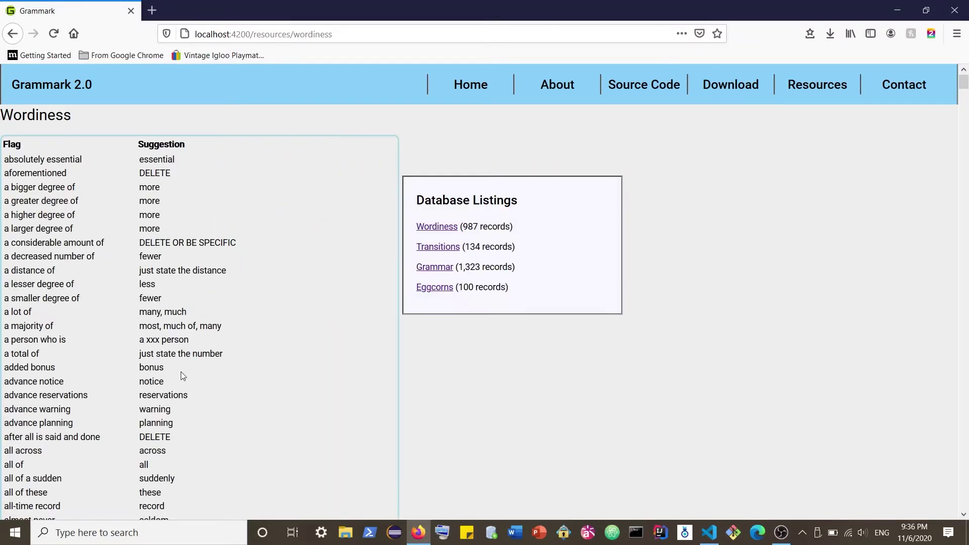
scroll(966, 203, "down", 20)
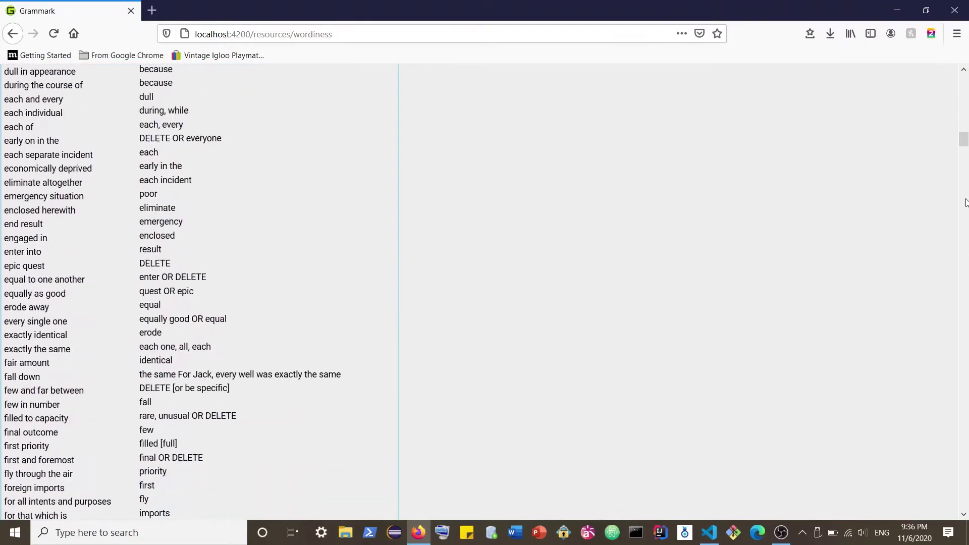
left_click_drag(963, 165, 961, 41)
- View the Contact page with its message form
left_click(883, 94)
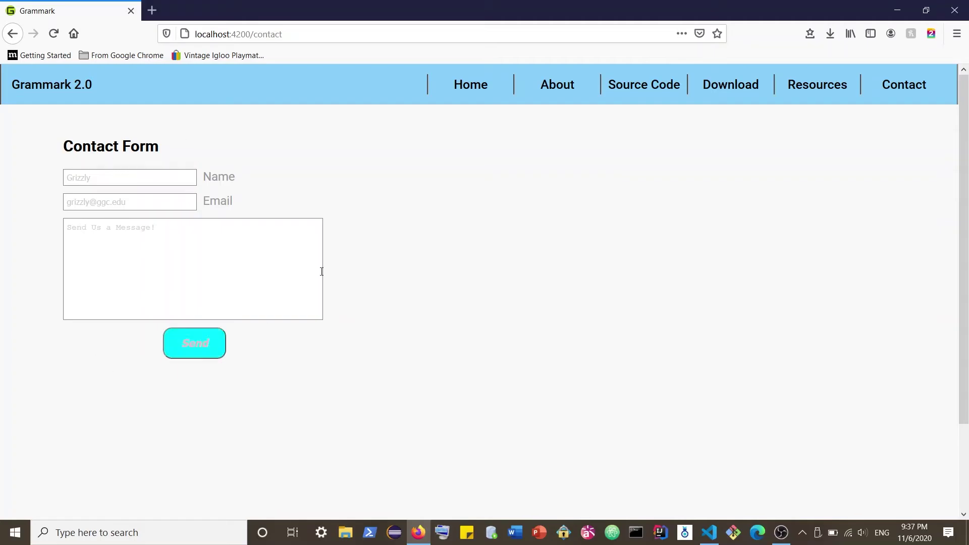
scroll(914, 278, "down", 1)
scroll(914, 277, "up", 1)
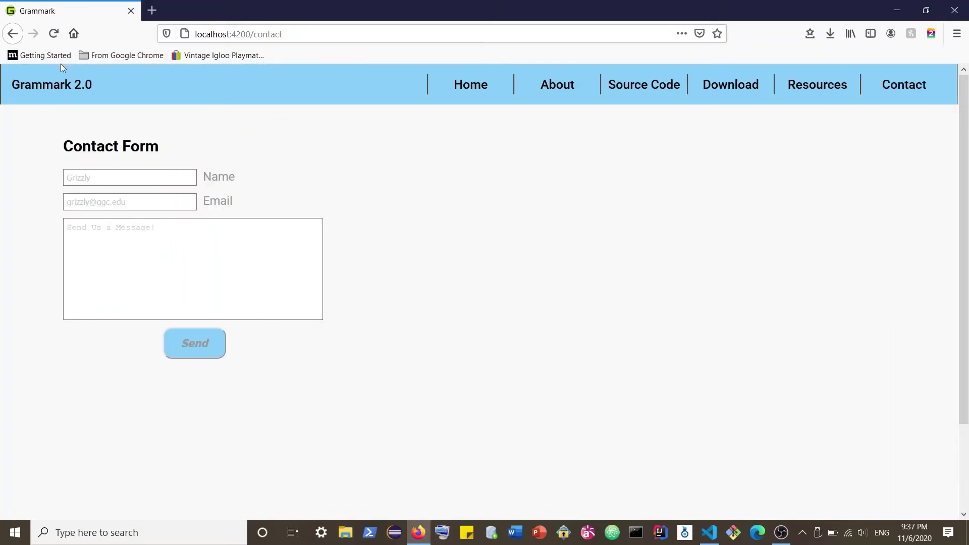
- Return to the home page and look over its feature summaries
left_click(68, 87)
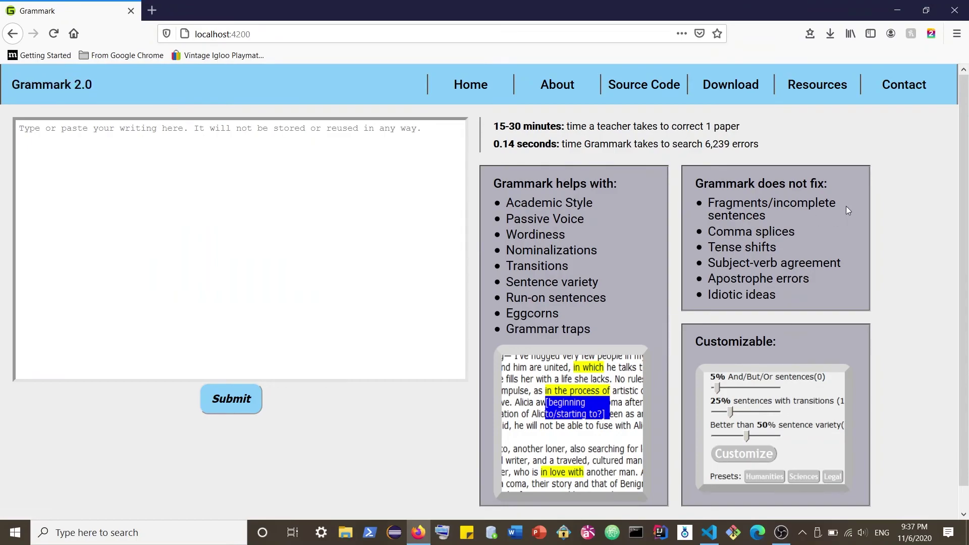
scroll(967, 269, "down", 1)
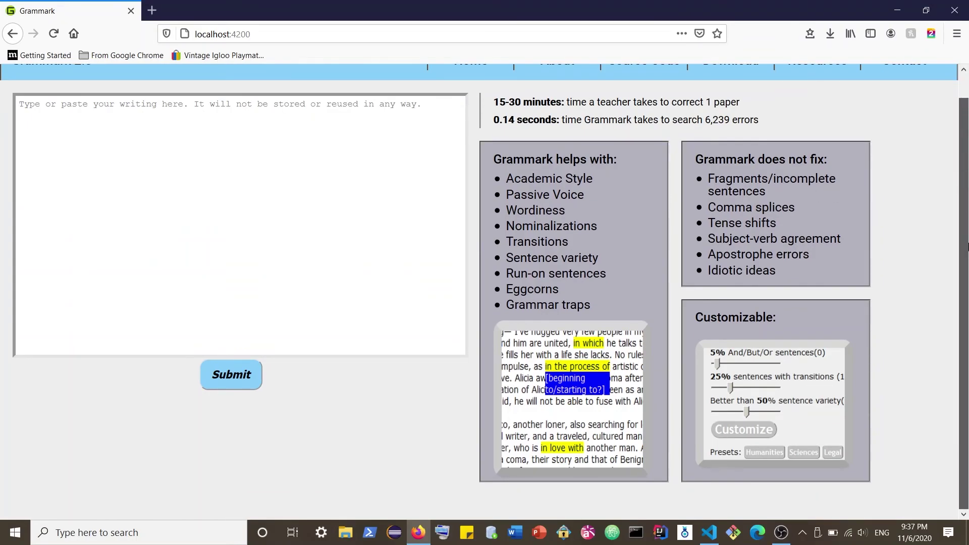
scroll(967, 262, "up", 1)
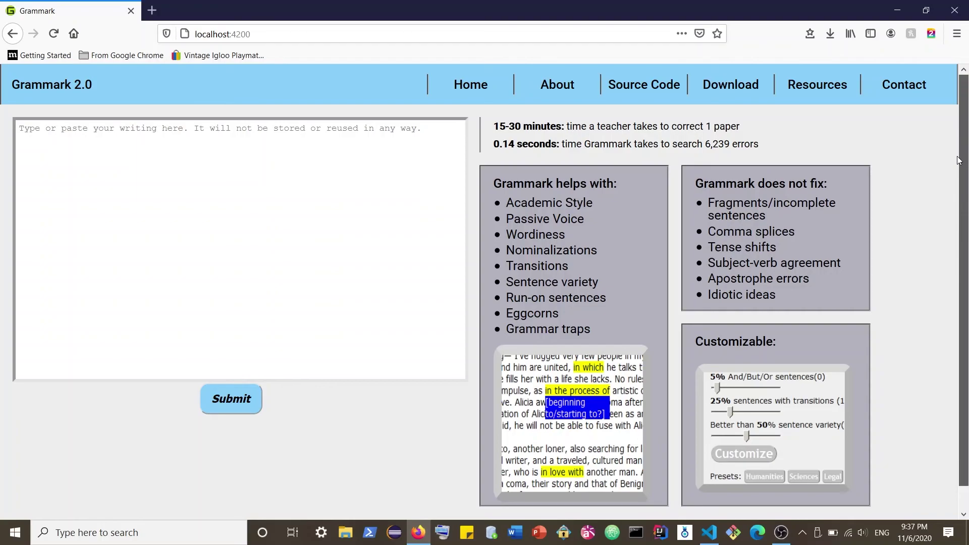
scroll(959, 157, "down", 1)
scroll(957, 158, "up", 1)
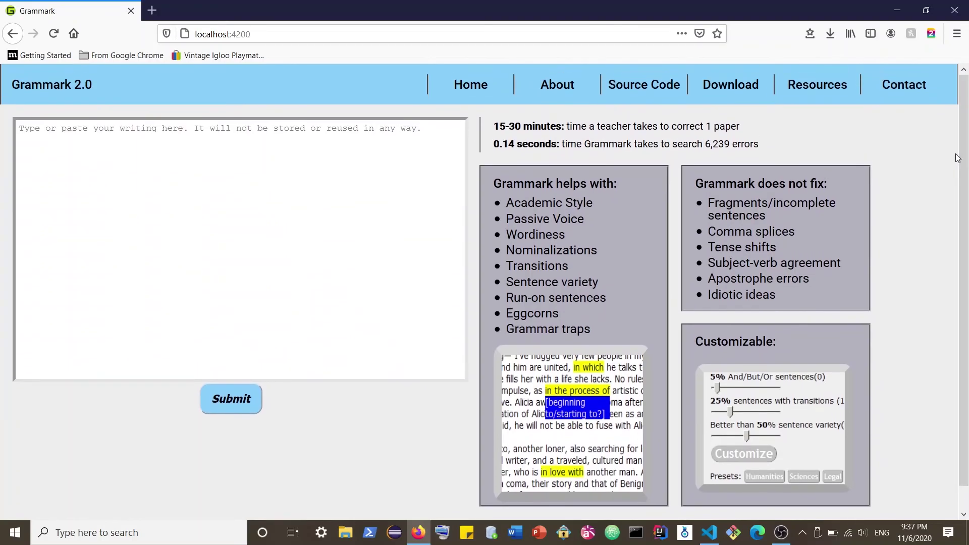